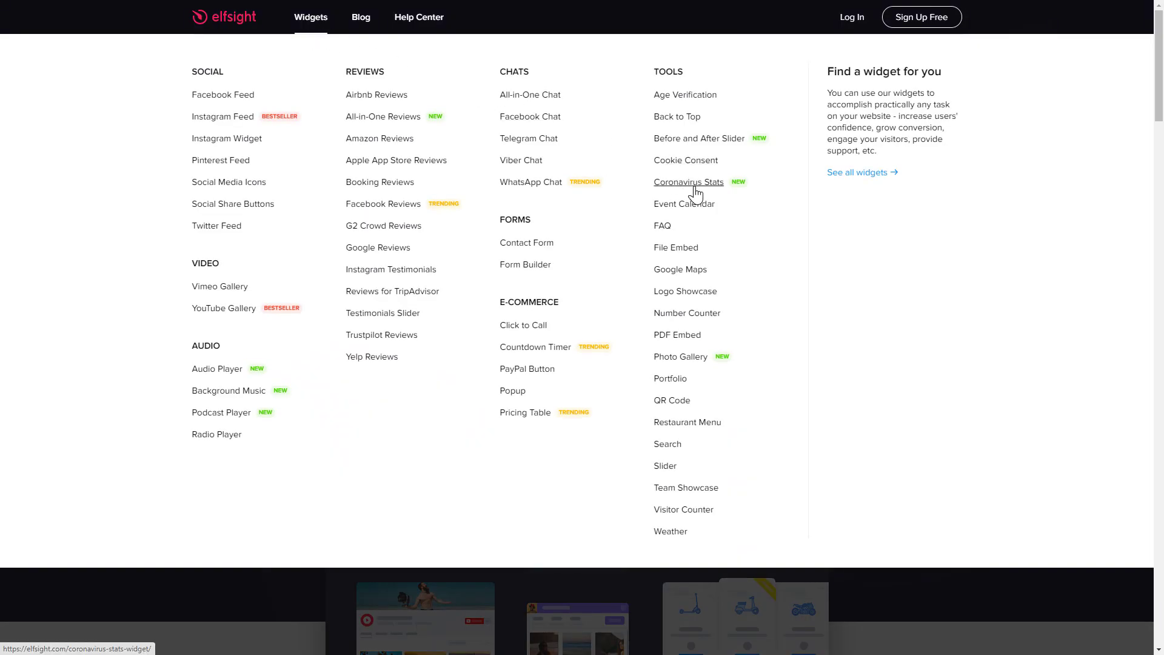
Create a Coronavirus Stats widget, preview the templates, and continue with World Statistics.
{"action": "left_click", "coordinate": [689, 183]}
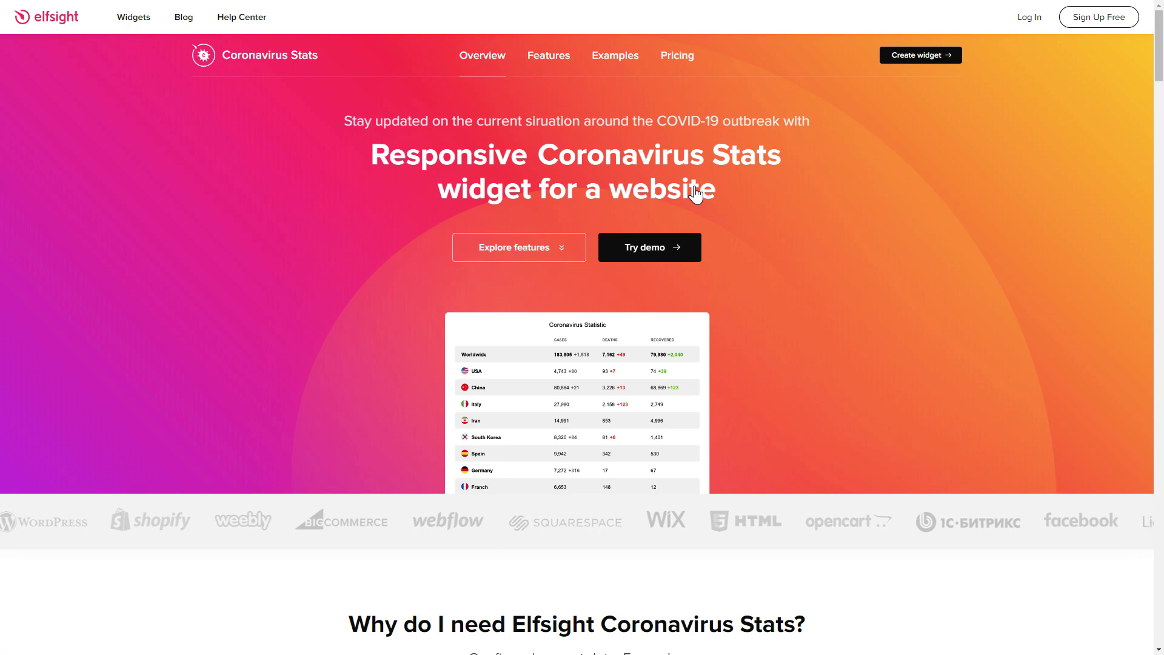
{"action": "left_click", "coordinate": [918, 57]}
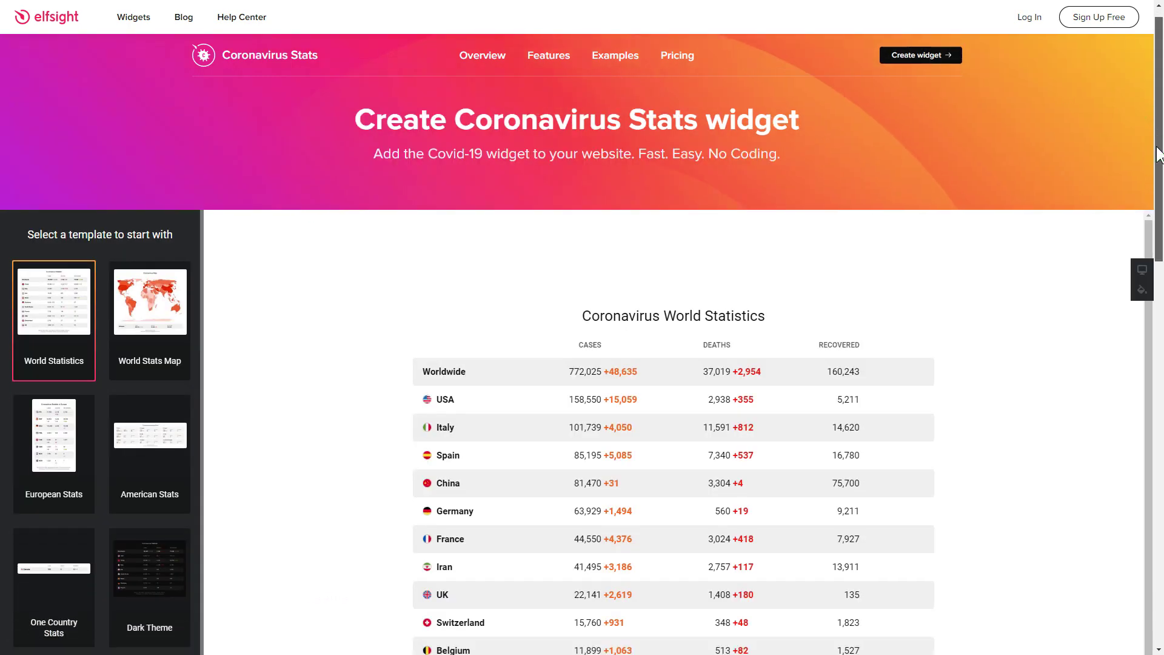
{"action": "scroll", "coordinate": [1155, 211], "scroll_direction": "down", "scroll_amount": 2}
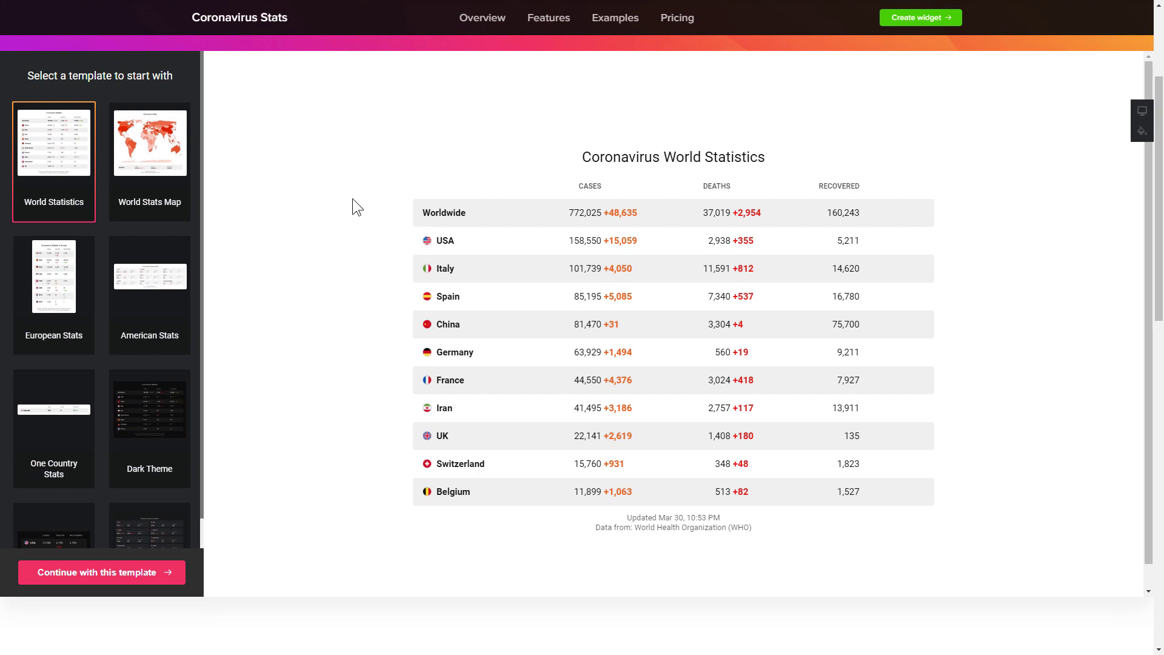
{"action": "left_click", "coordinate": [148, 196]}
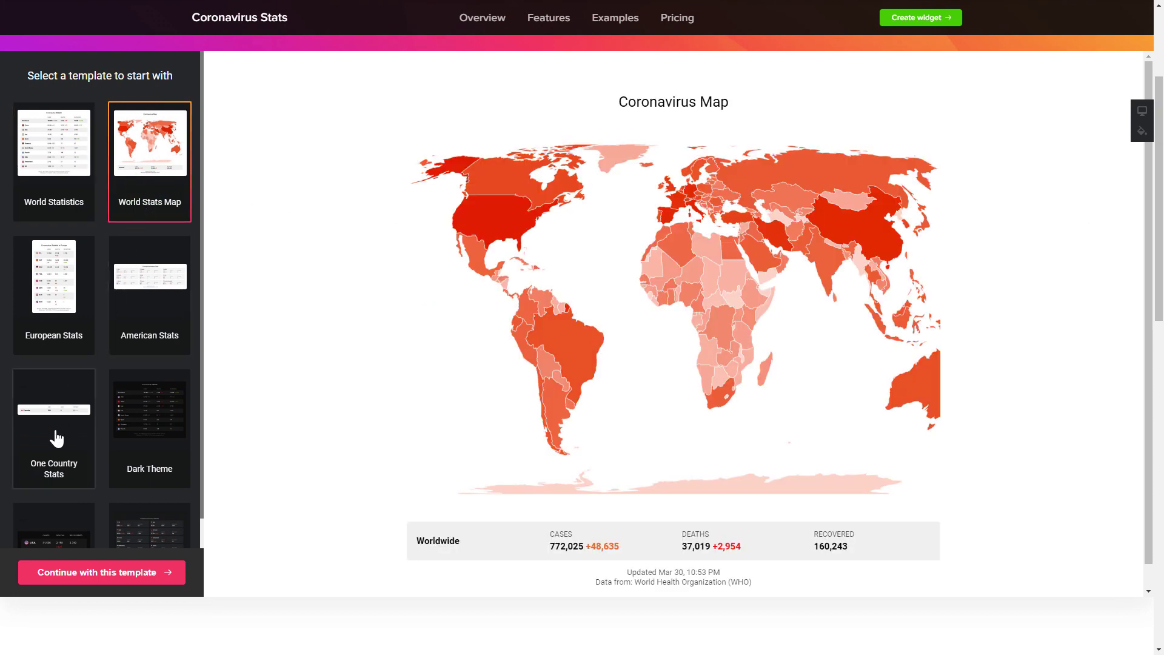
{"action": "left_click", "coordinate": [54, 437]}
{"action": "left_click", "coordinate": [54, 145]}
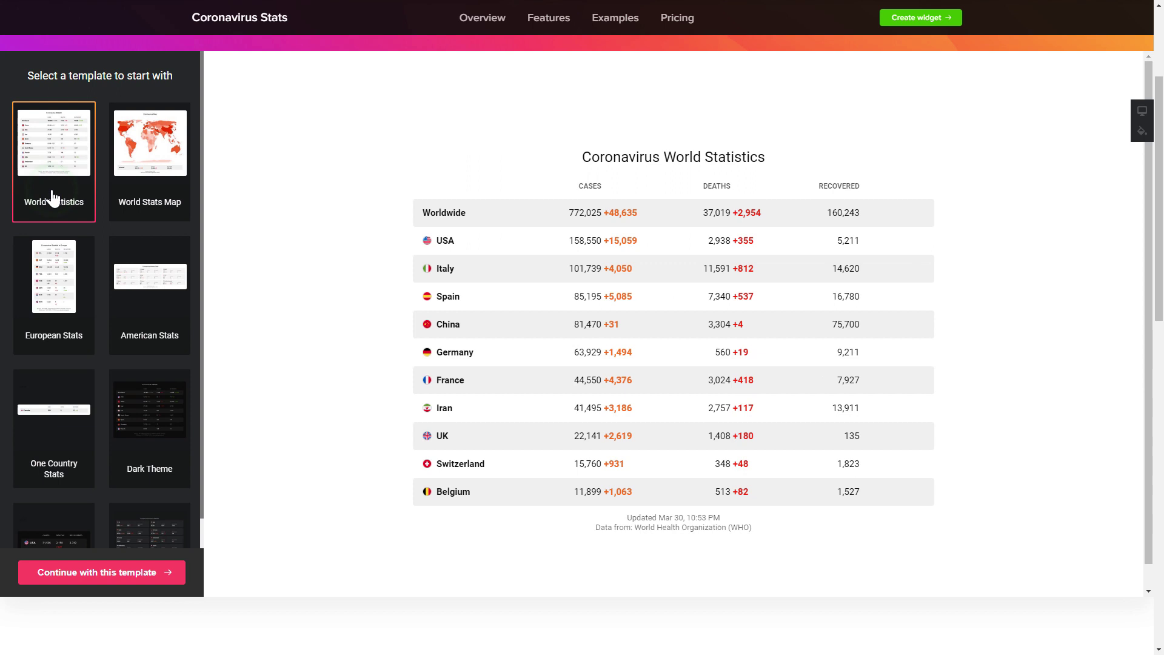
{"action": "left_click", "coordinate": [97, 573]}
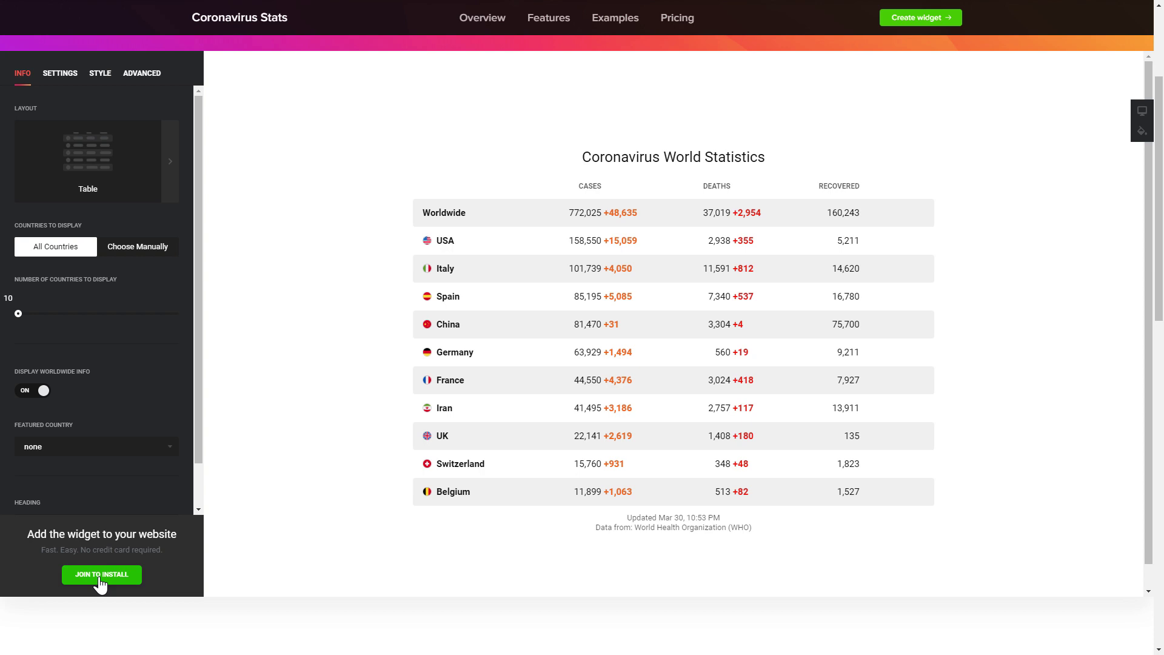
Switch to manually chosen countries, review the country and featured lists, and keep Worldwide info shown.
{"action": "left_click", "coordinate": [136, 246]}
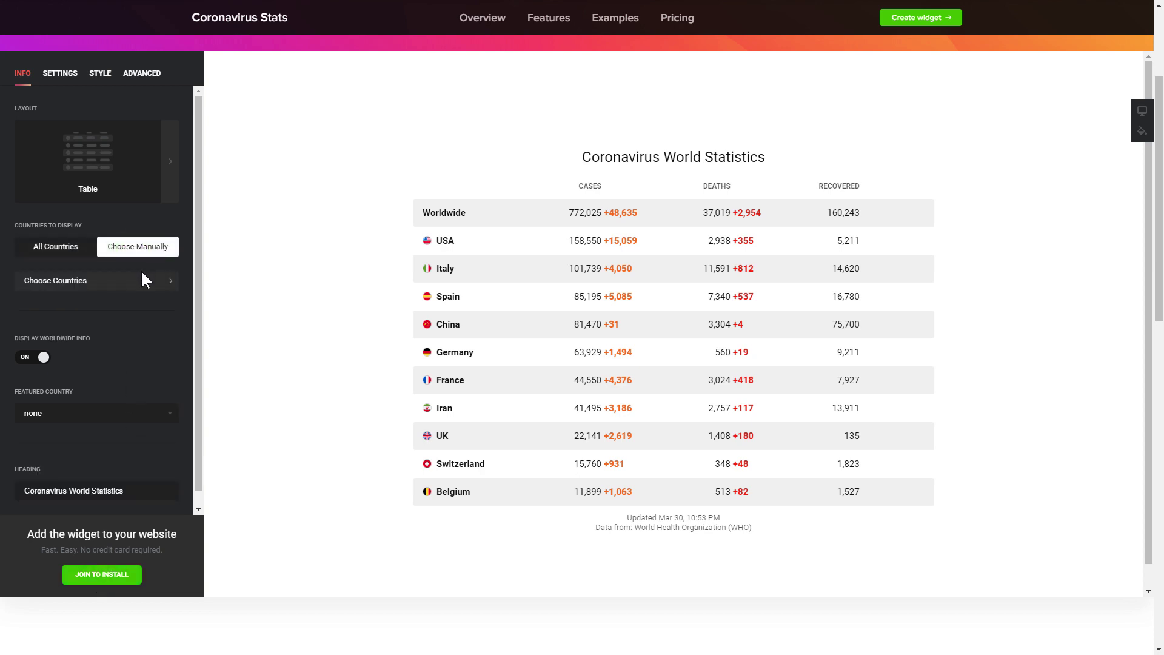
{"action": "left_click", "coordinate": [51, 280]}
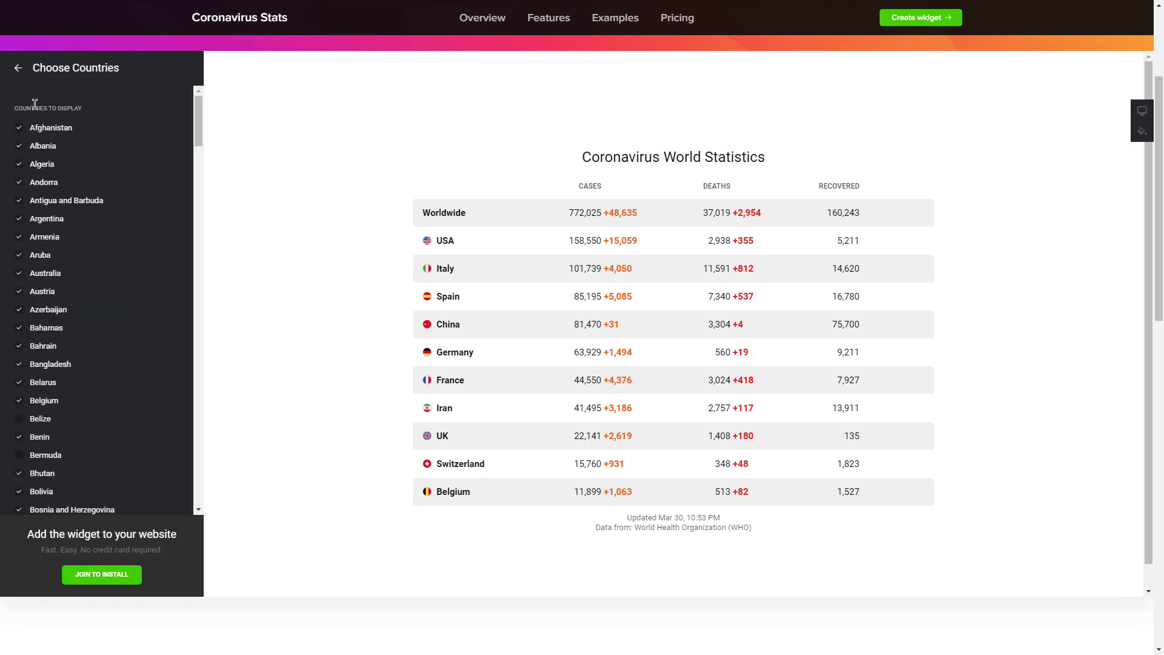
{"action": "left_click", "coordinate": [20, 68]}
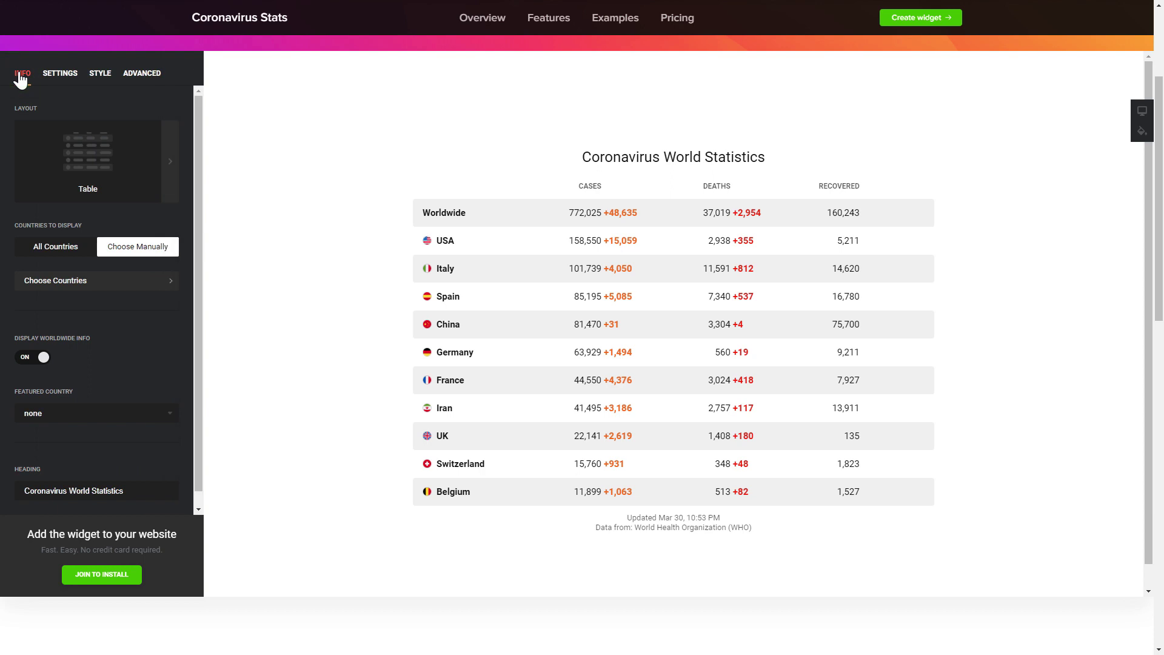
{"action": "left_click", "coordinate": [127, 408]}
{"action": "left_click", "coordinate": [125, 432]}
{"action": "left_click", "coordinate": [36, 357]}
{"action": "left_click", "coordinate": [39, 360]}
Browse the SETTINGS, STYLE and ADVANCED tabs of the widget editor.
{"action": "left_click", "coordinate": [59, 75]}
{"action": "left_click", "coordinate": [100, 75]}
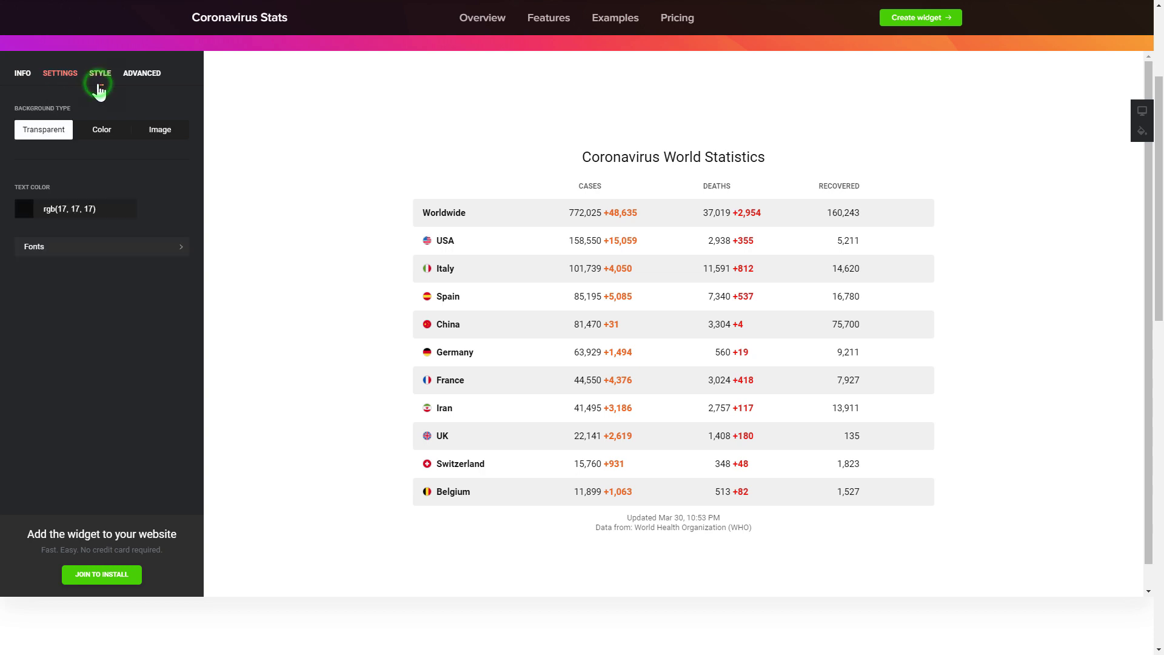
{"action": "left_click", "coordinate": [142, 75]}
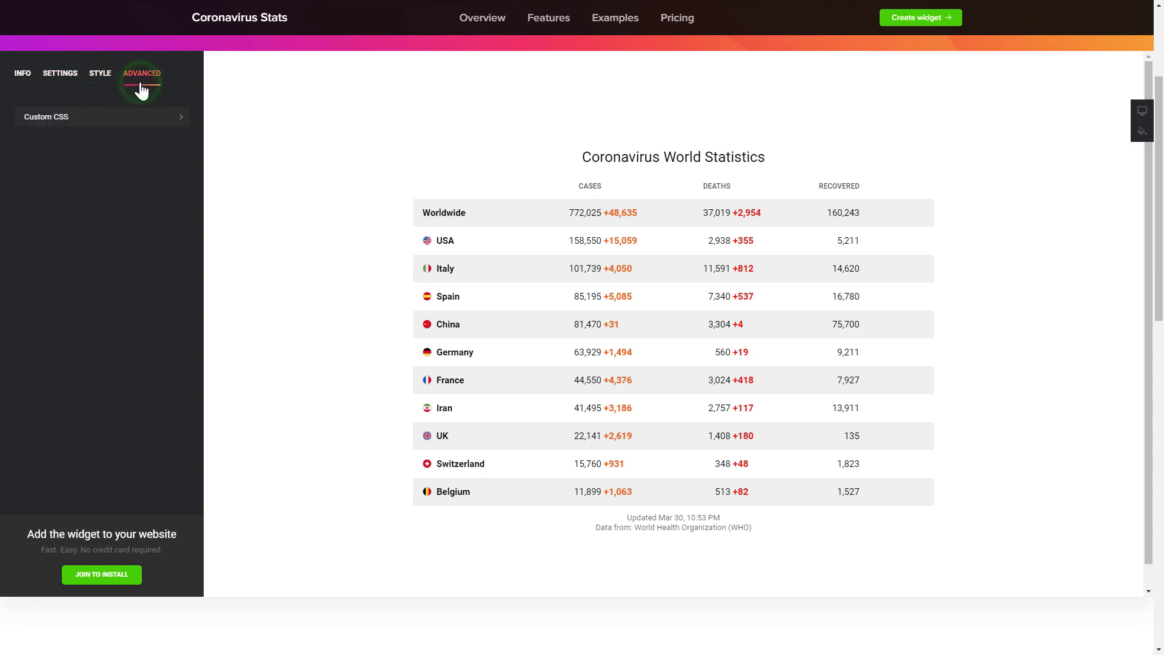
Return to INFO, choose Join to Install, and register an Elfsight account with email and password.
{"action": "left_click", "coordinate": [22, 72]}
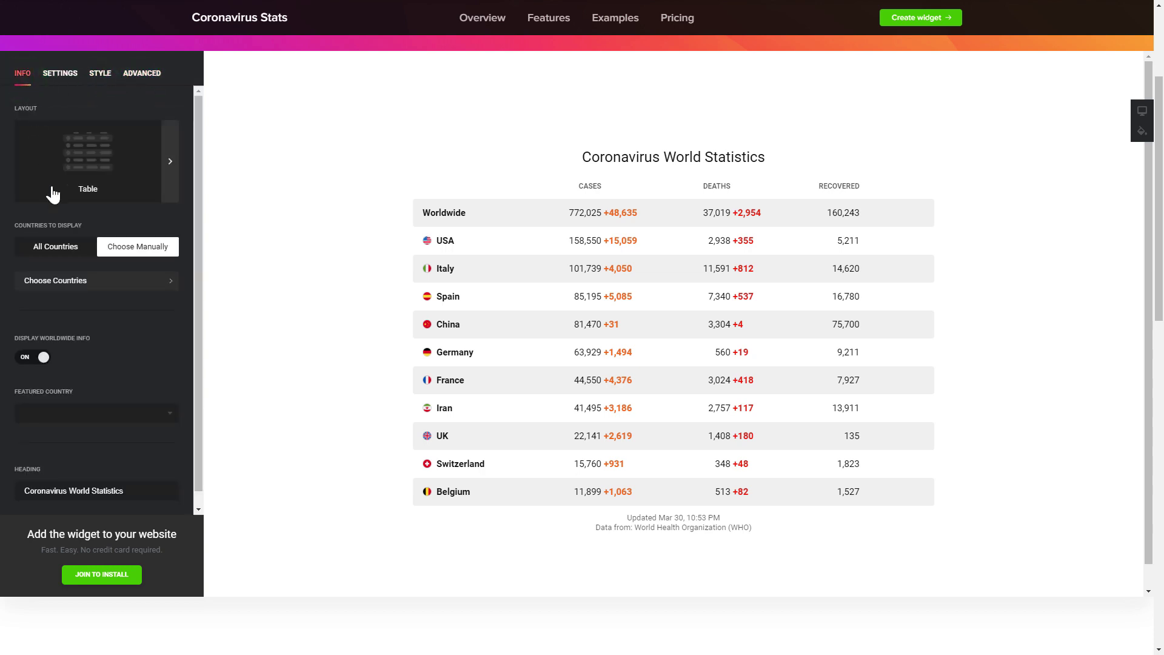
{"action": "left_click", "coordinate": [102, 576]}
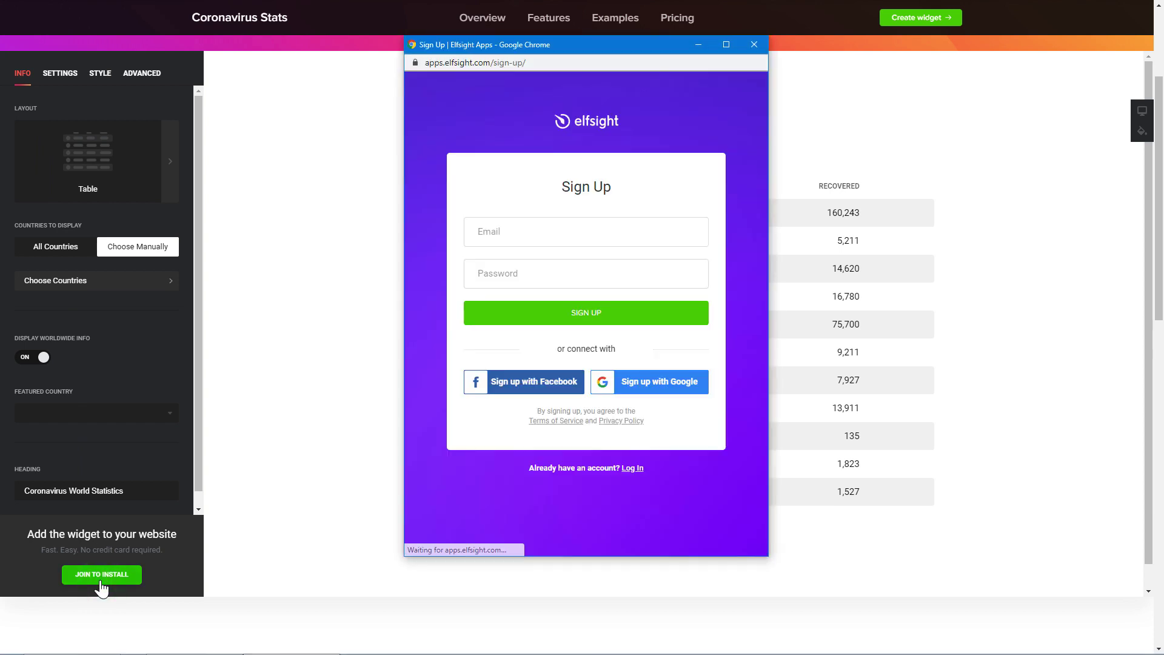
{"action": "left_click", "coordinate": [675, 231]}
{"action": "type", "text": "example@elfsight.com"}
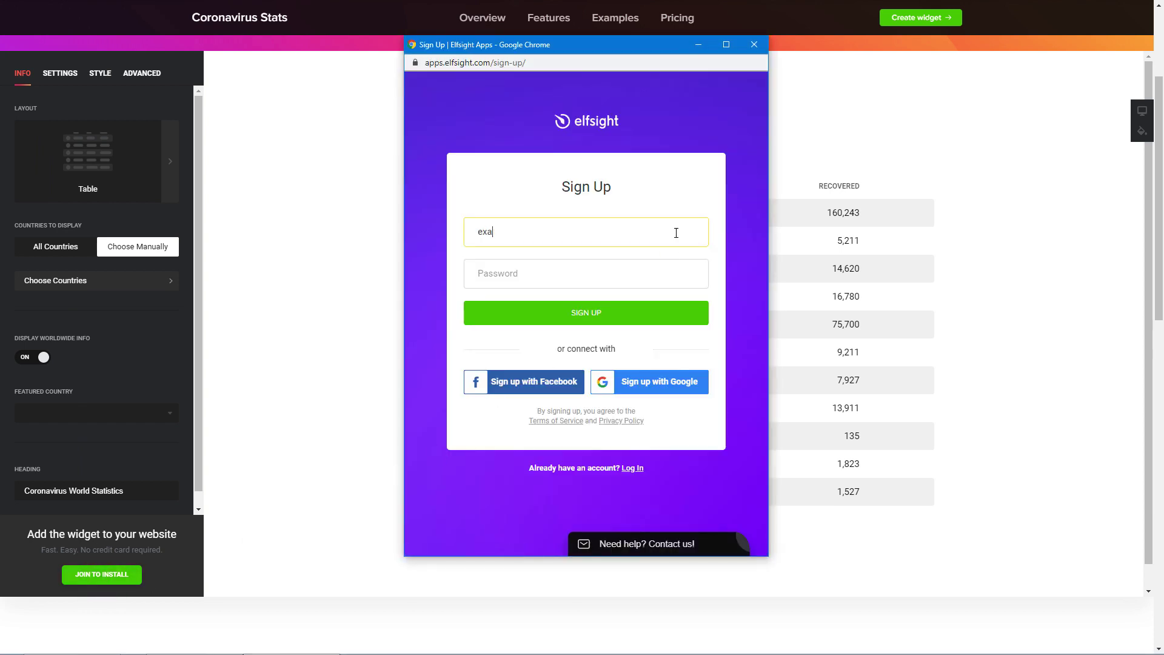
{"action": "left_click", "coordinate": [676, 273]}
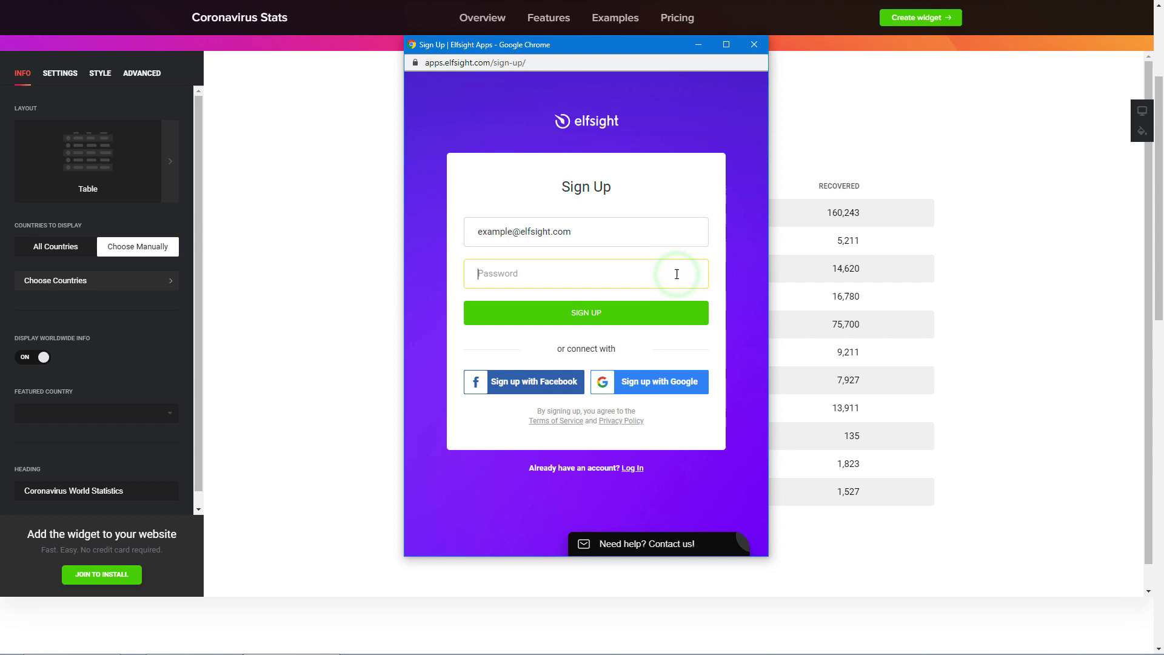
{"action": "left_click", "coordinate": [599, 314]}
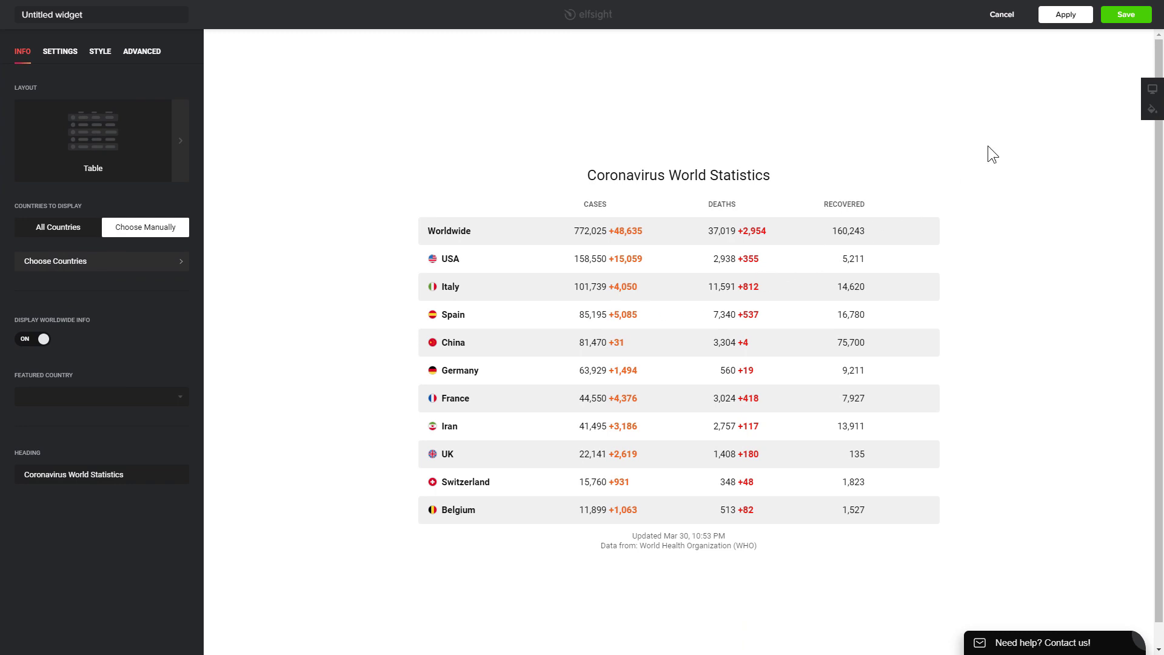
Save the widget and subscribe to the free Lite plan.
{"action": "left_click", "coordinate": [1127, 15]}
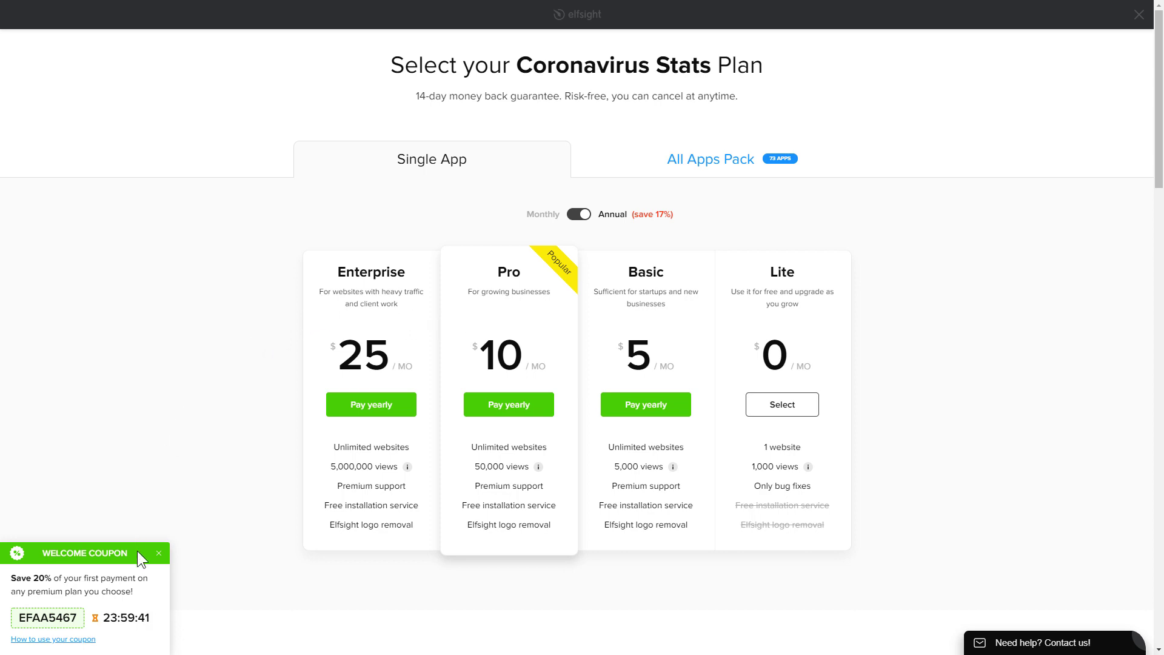
{"action": "left_click", "coordinate": [783, 404]}
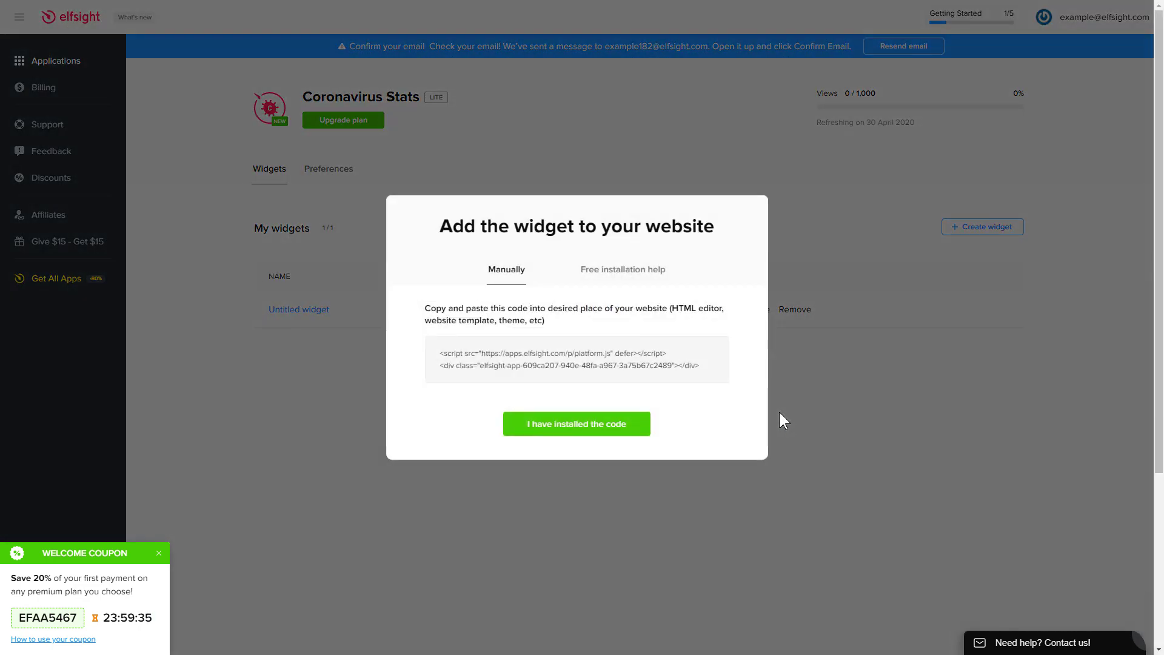
Copy the widget's installation code from the code box.
{"action": "left_click", "coordinate": [709, 373]}
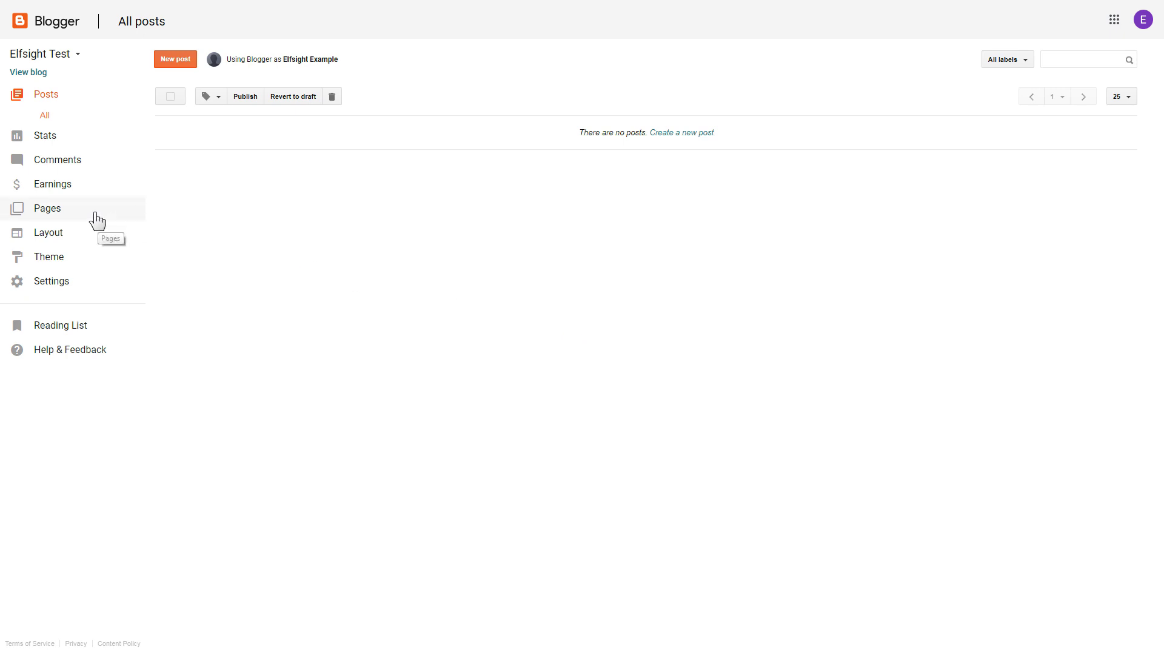
Paste the Elfsight code into the Homepage page's HTML view and update the page.
{"action": "left_click", "coordinate": [48, 208]}
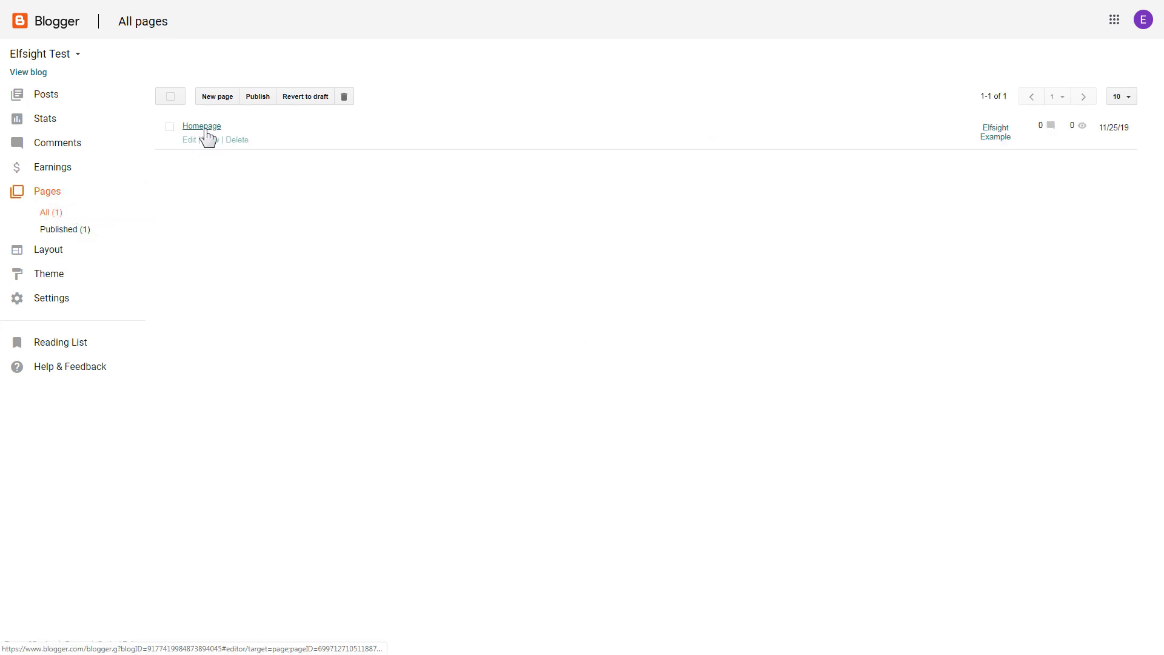
{"action": "left_click", "coordinate": [189, 140]}
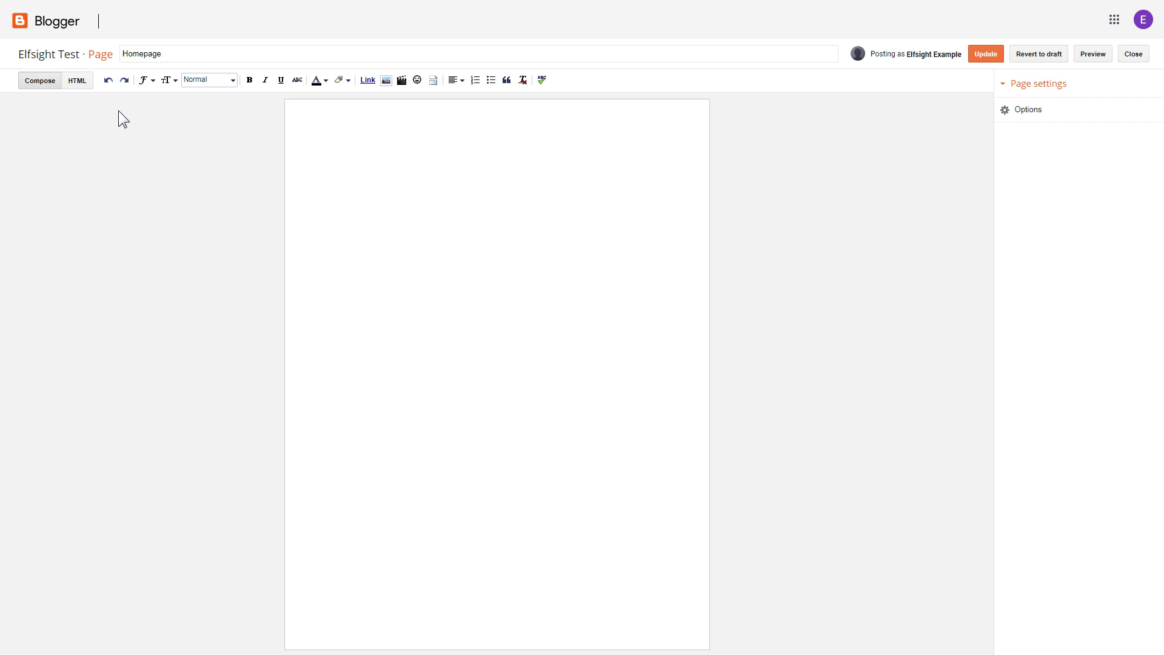
{"action": "left_click", "coordinate": [77, 80]}
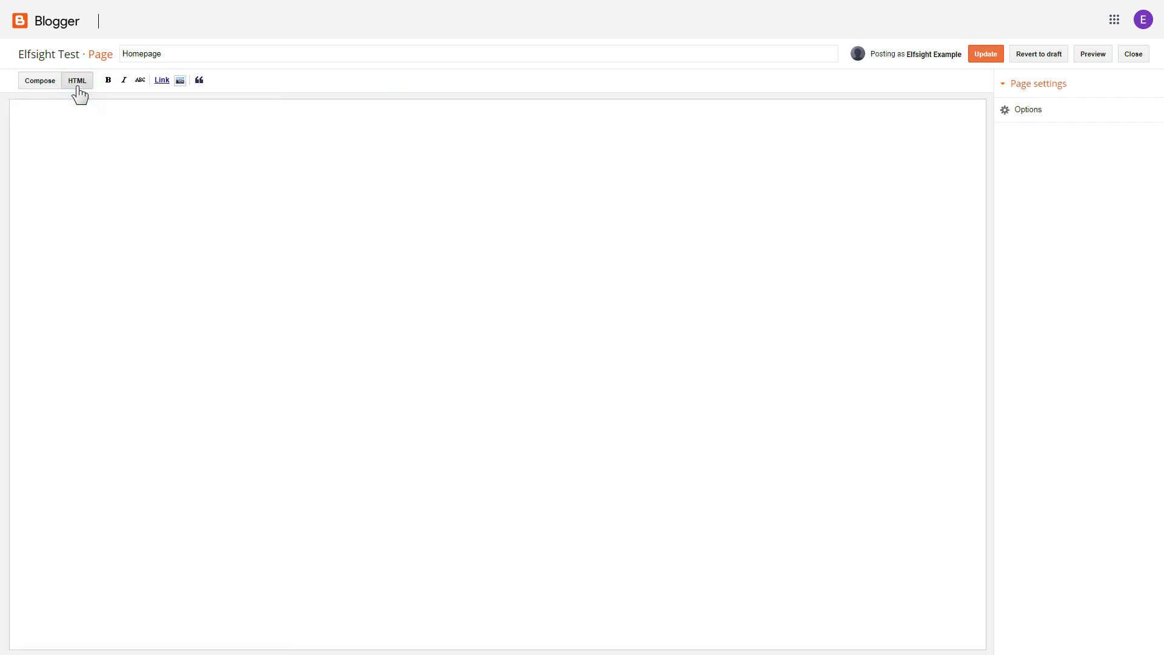
{"action": "right_click", "coordinate": [159, 134]}
{"action": "left_click", "coordinate": [225, 207]}
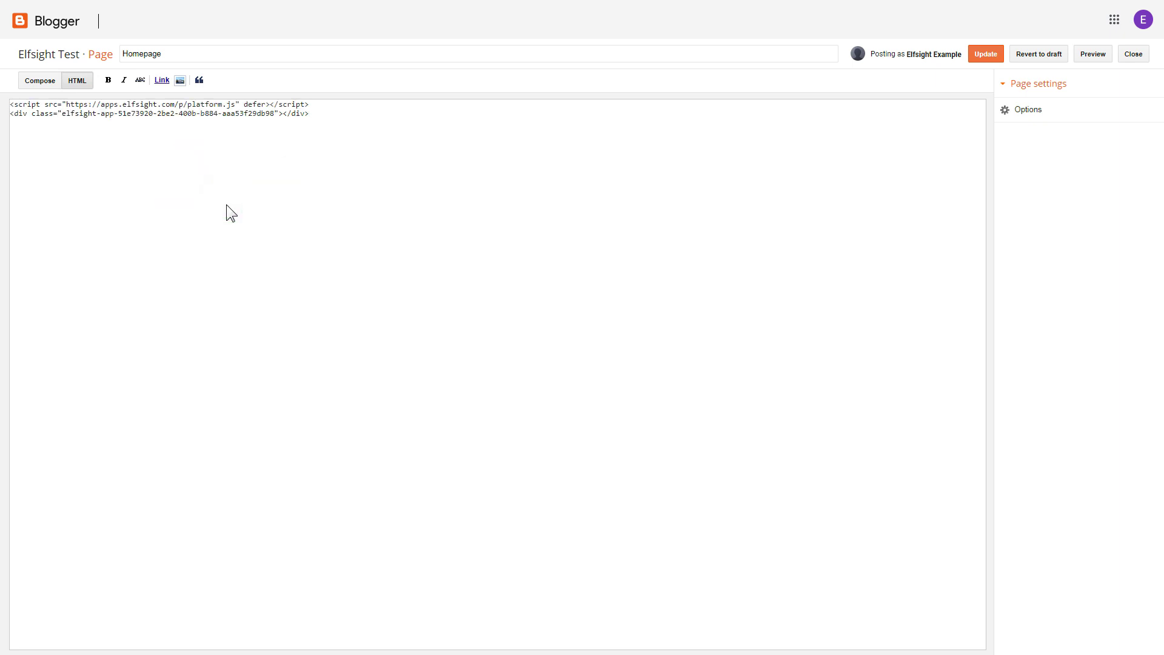
{"action": "left_click", "coordinate": [985, 54]}
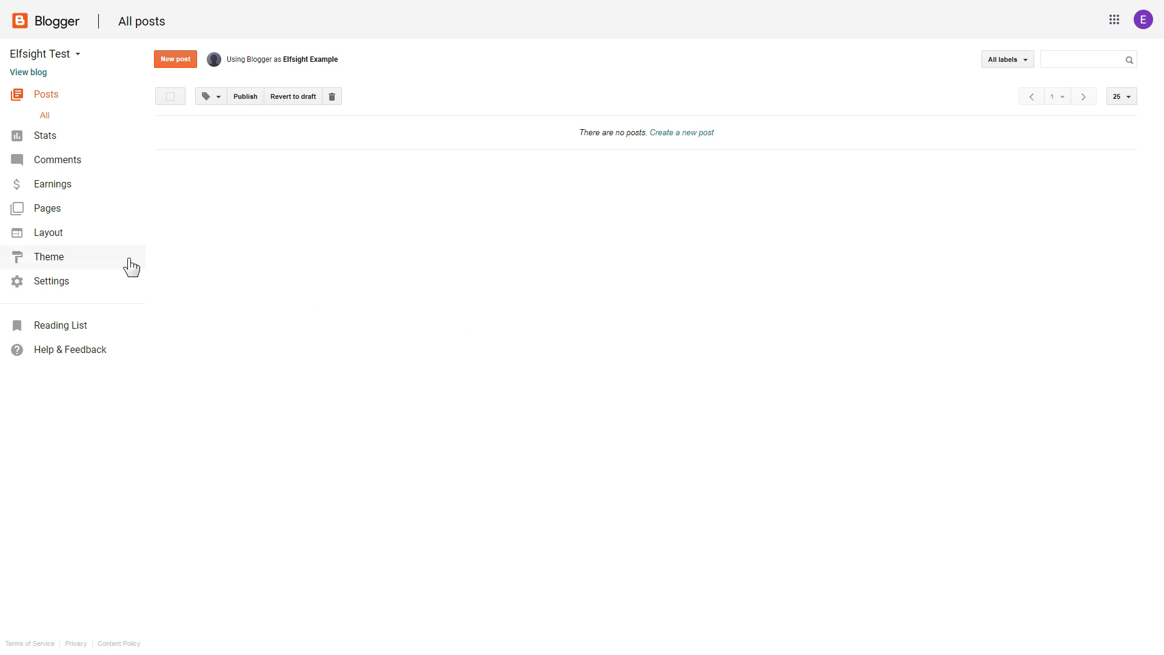
Open Edit HTML for My Theme from Blogger's Theme page.
{"action": "left_click", "coordinate": [104, 258]}
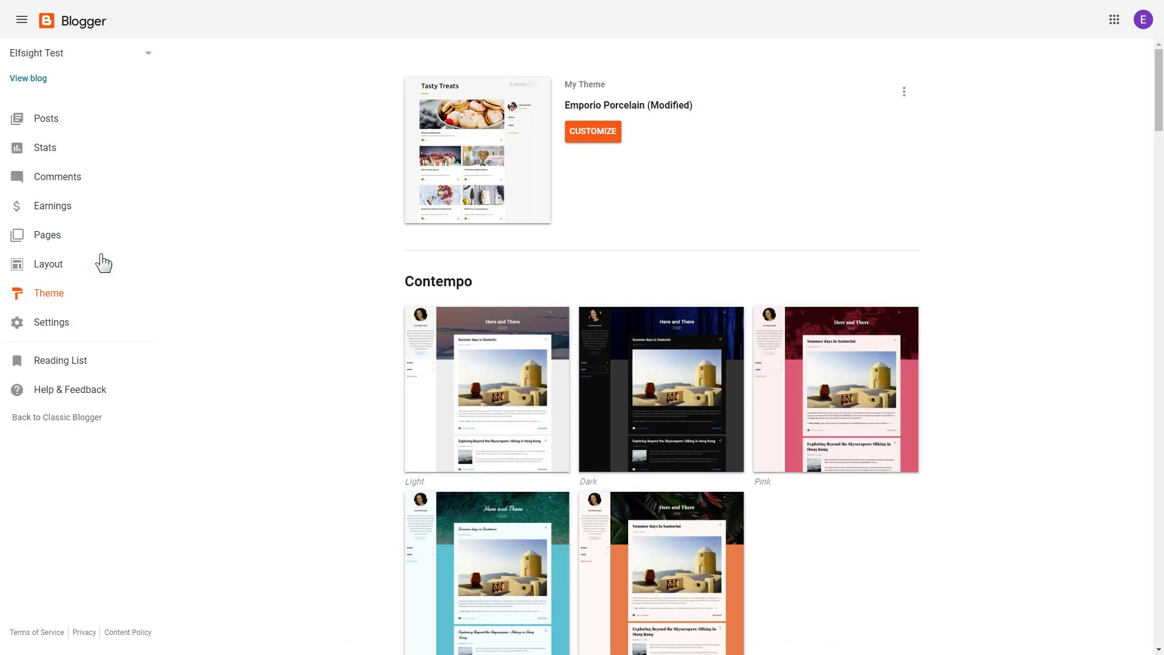
{"action": "left_click", "coordinate": [904, 92]}
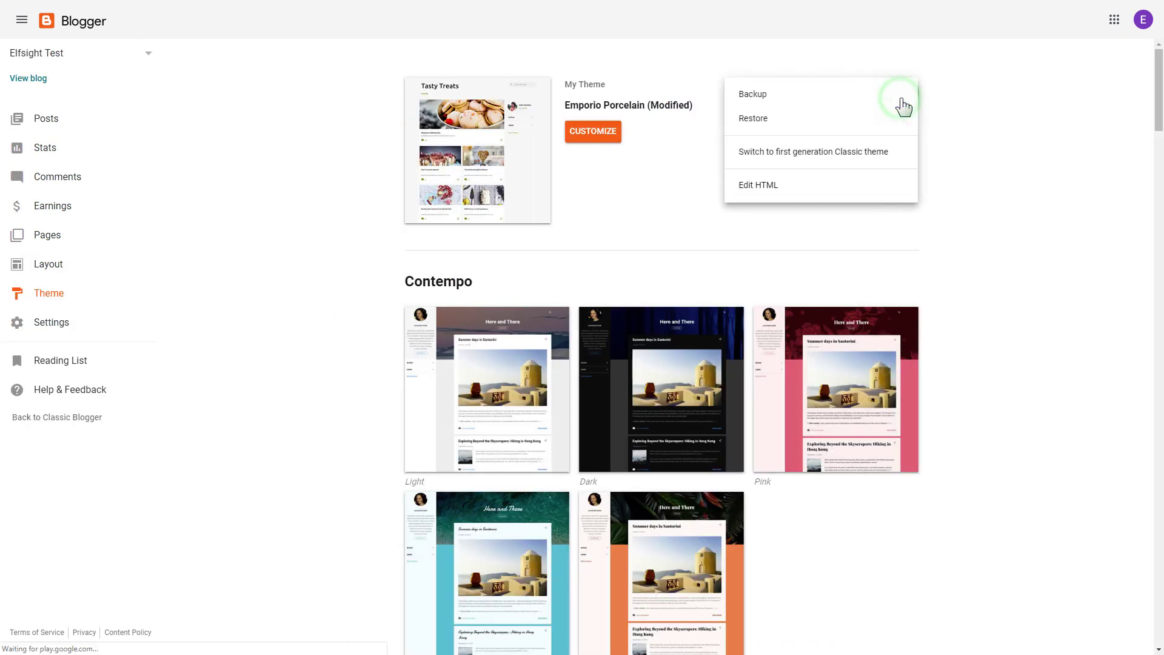
{"action": "left_click", "coordinate": [871, 189]}
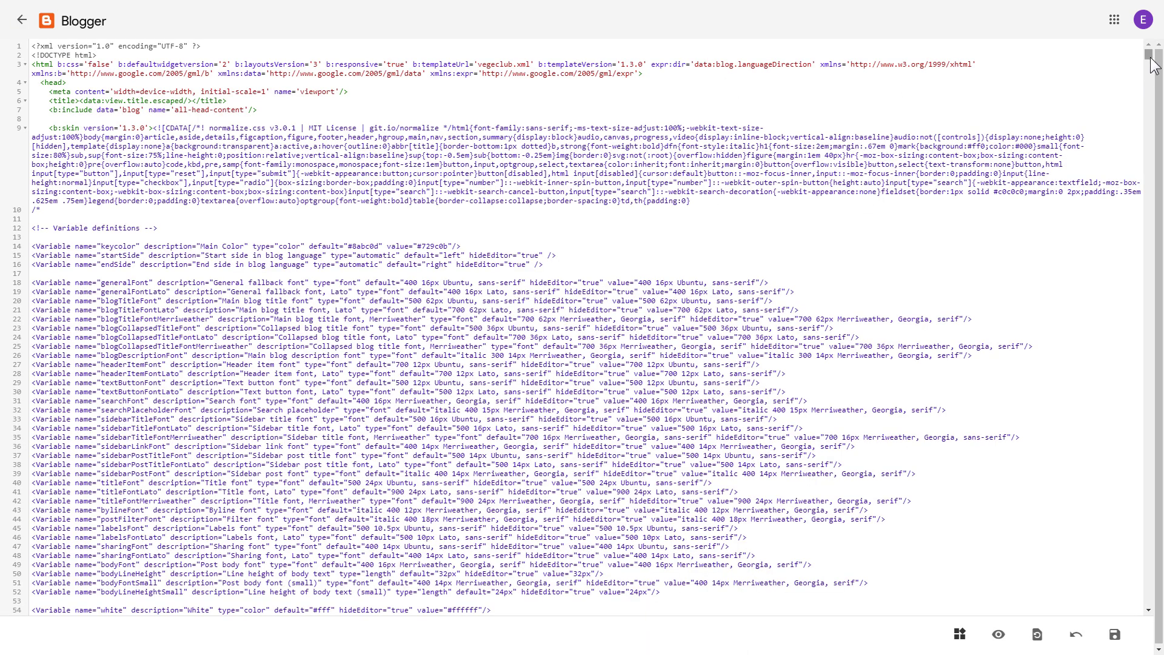
{"action": "left_click_drag", "start_coordinate": [1154, 62], "coordinate": [1154, 619]}
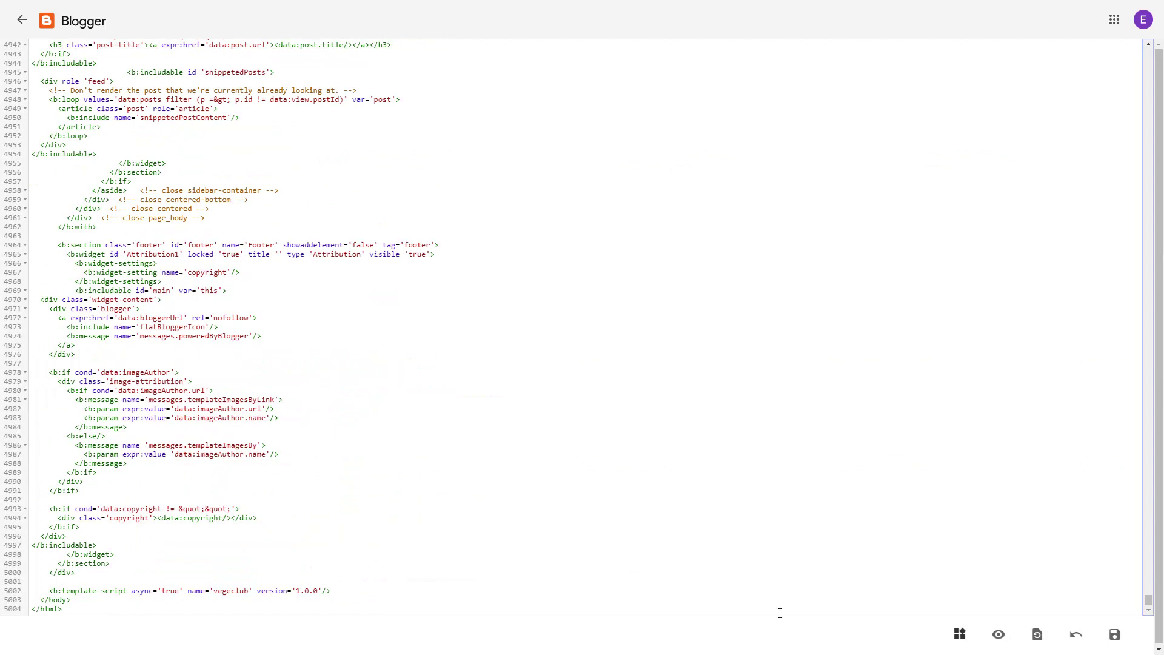
Paste the widget code on a new line just above the closing </body> tag.
{"action": "left_click", "coordinate": [356, 590]}
{"action": "key", "text": "Return"}
{"action": "key", "text": "Return"}
{"action": "key", "text": "Return"}
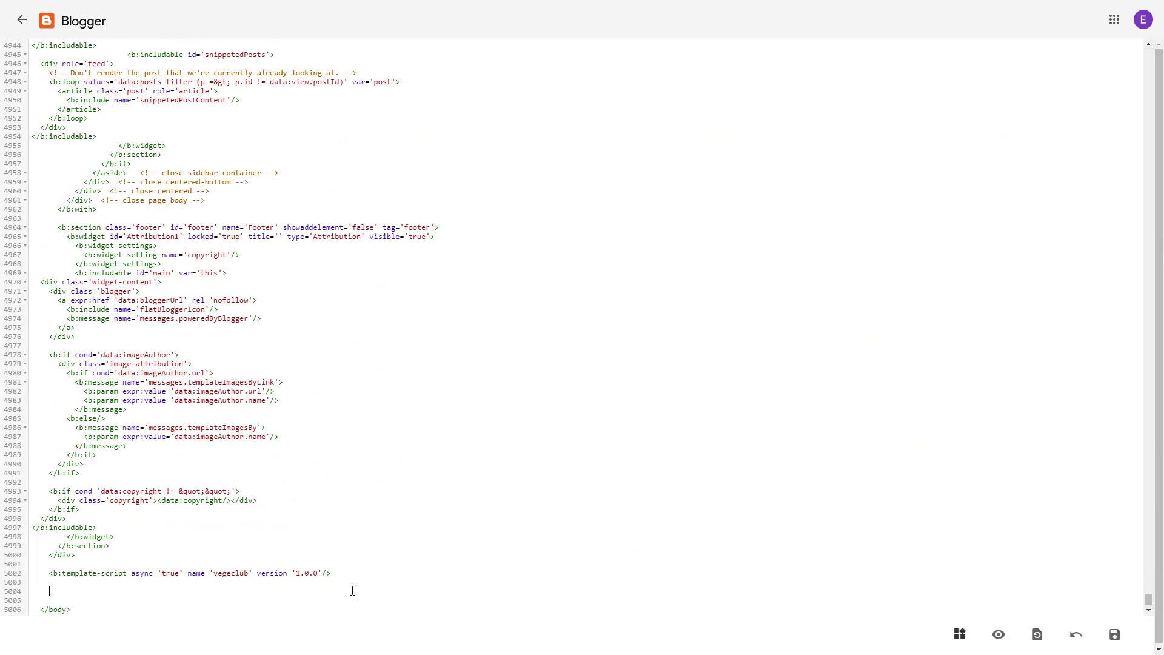
{"action": "right_click", "coordinate": [191, 585]}
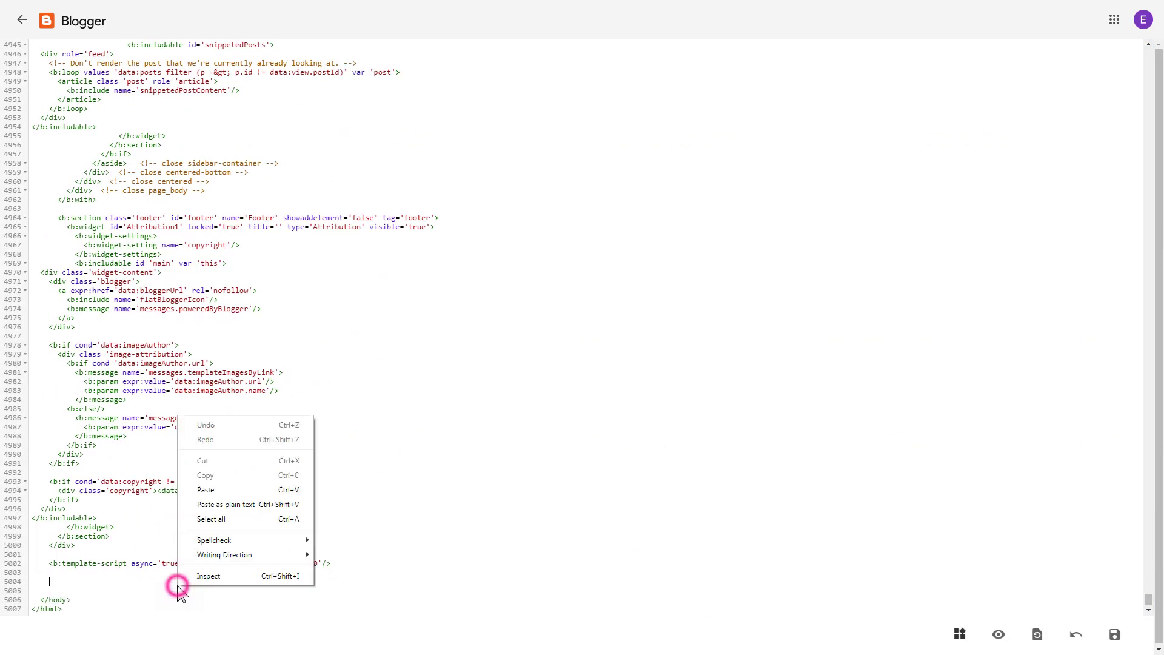
{"action": "left_click", "coordinate": [252, 494]}
{"action": "scroll", "coordinate": [251, 492], "scroll_direction": "down", "scroll_amount": 1}
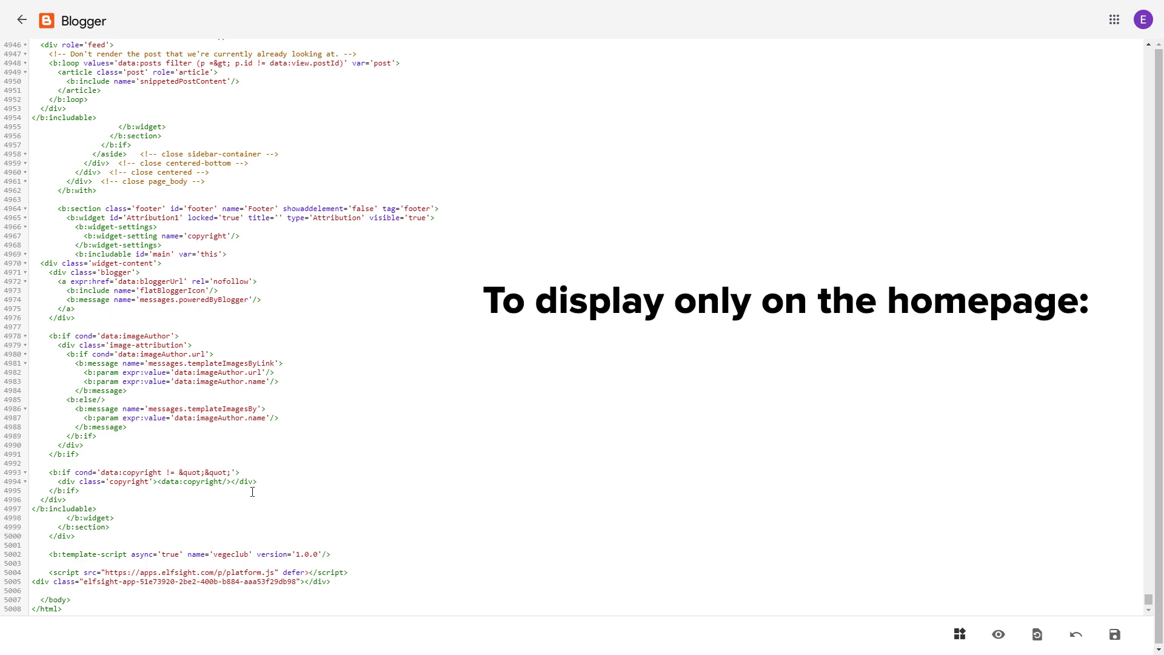
Add blank lines above and below the pasted code for the isHomepage condition tags.
{"action": "left_click", "coordinate": [255, 564]}
{"action": "key", "text": "Return"}
{"action": "key", "text": "Return"}
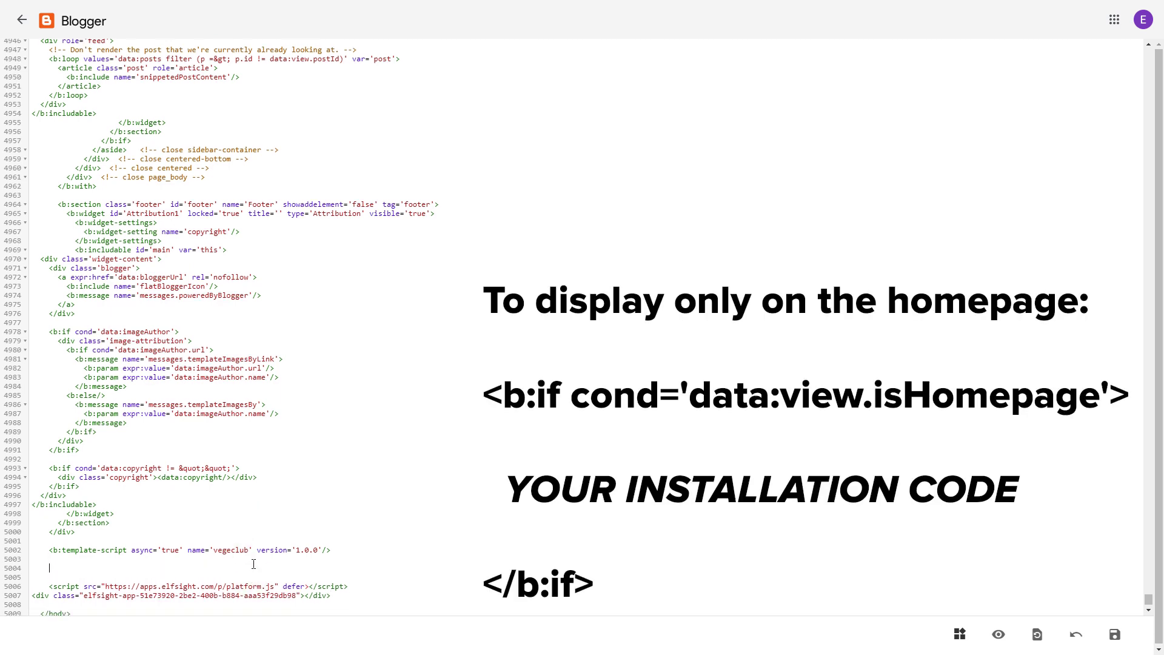
{"action": "type", "text": "<b:if cond='data:view.isHomepage'>"}
{"action": "left_click", "coordinate": [332, 582]}
{"action": "key", "text": "Return"}
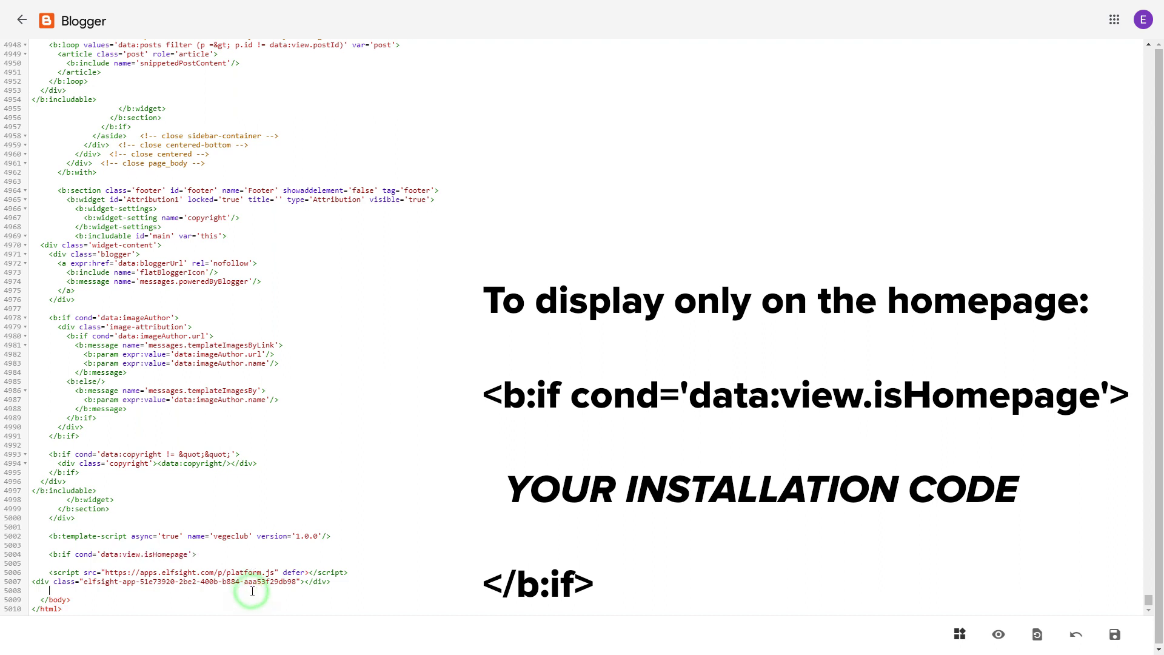
{"action": "key", "text": "Return"}
{"action": "type", "text": "</b:if>"}
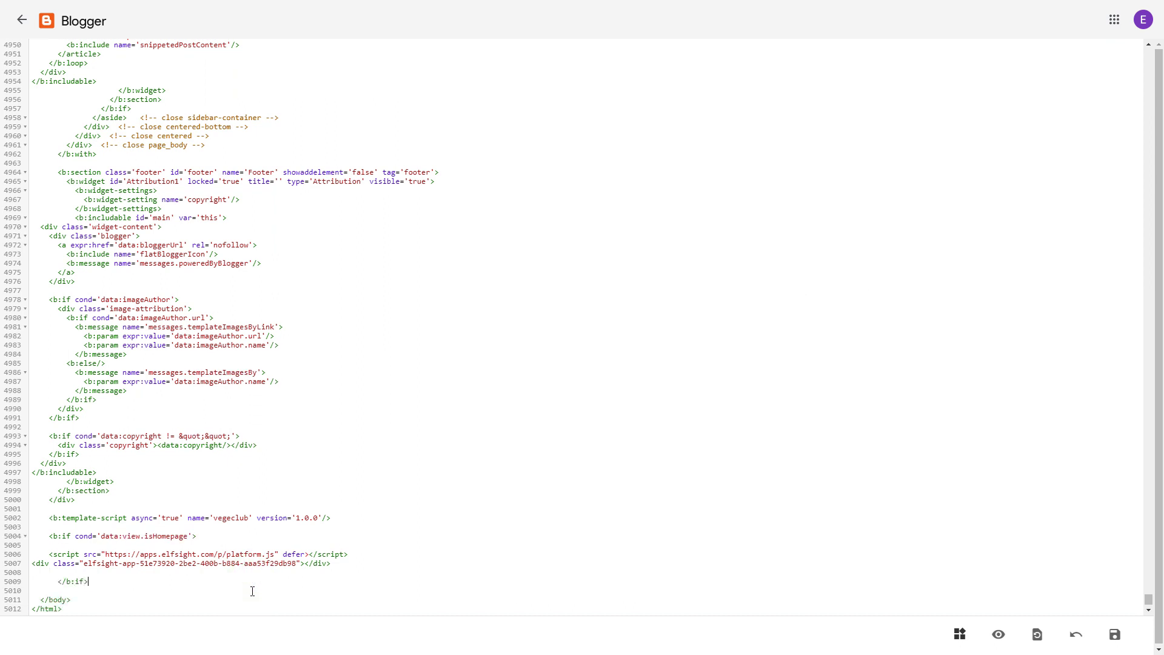
Save the edited theme HTML using the bottom-right save icon.
{"action": "left_click", "coordinate": [1115, 634]}
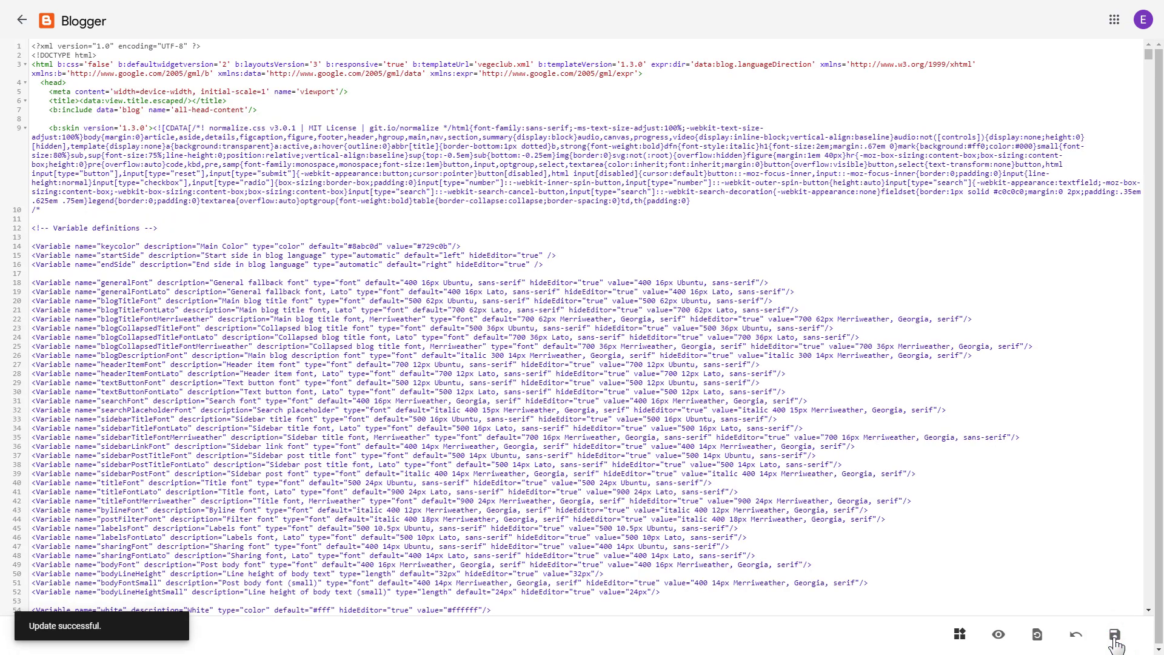